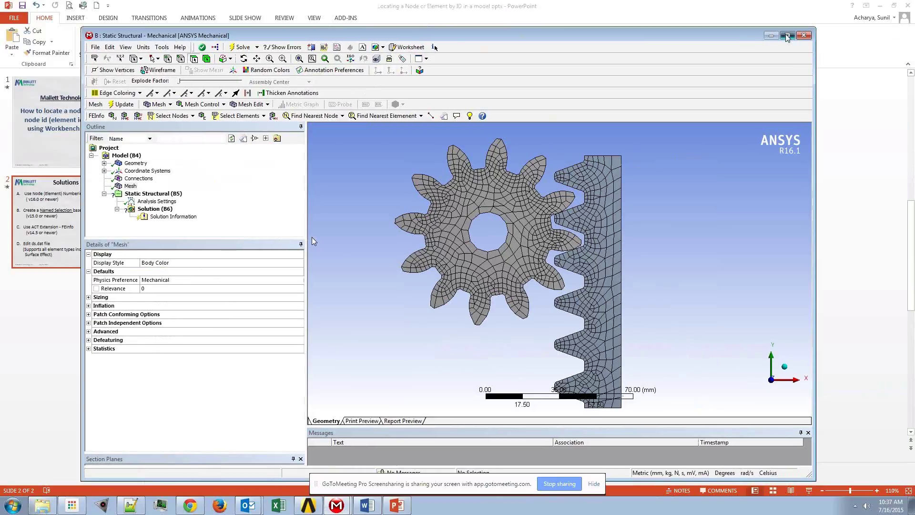
- Turn on mesh node numbering in the annotation preferences, limited to node 300 with minimum 300 and maximum 300
click(787, 36)
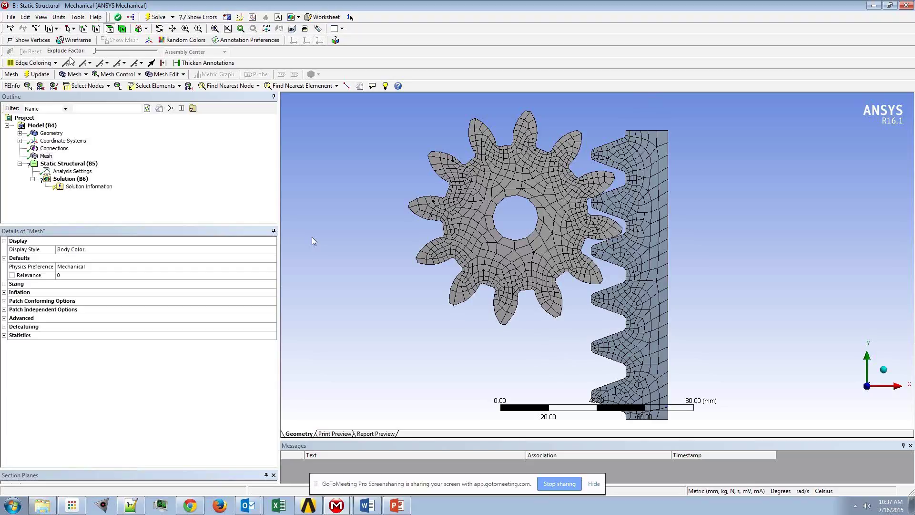
click(261, 42)
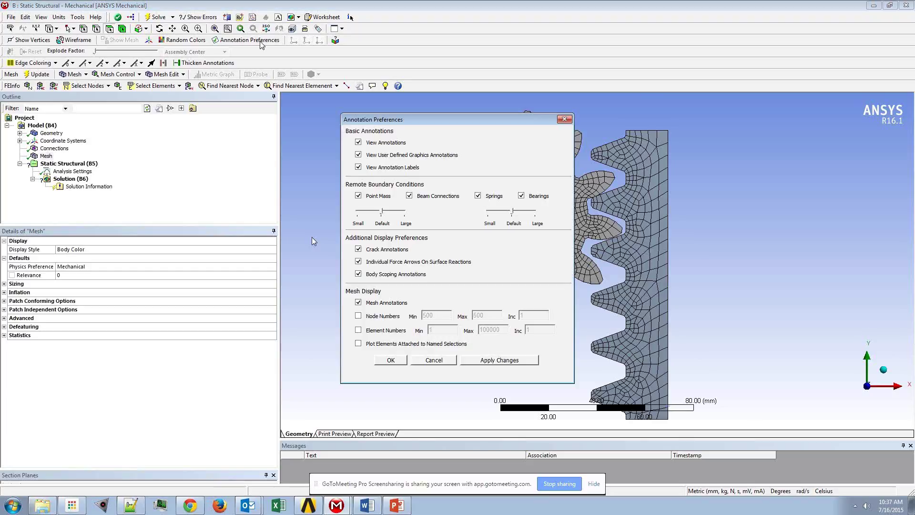
click(358, 317)
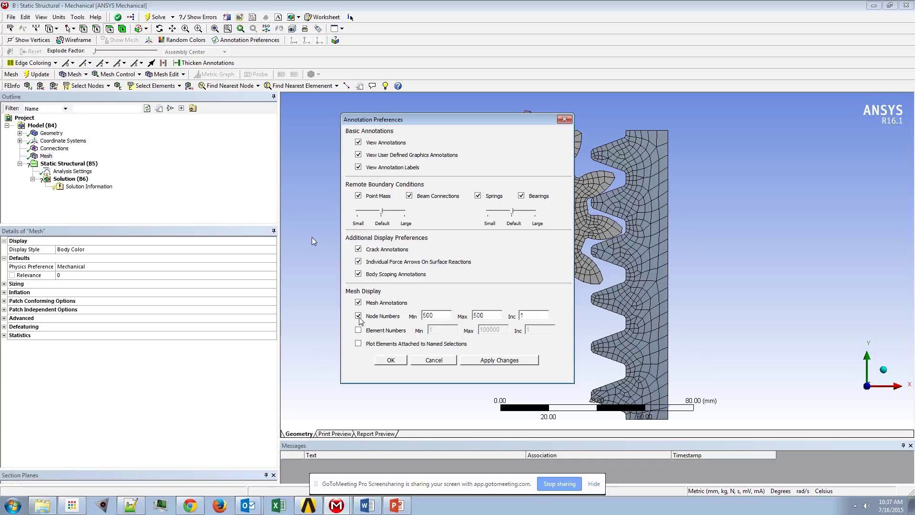
double_click(441, 317)
text(300)
double_click(472, 315)
text(300)
double_click(524, 316)
text(0)
click(507, 361)
click(454, 361)
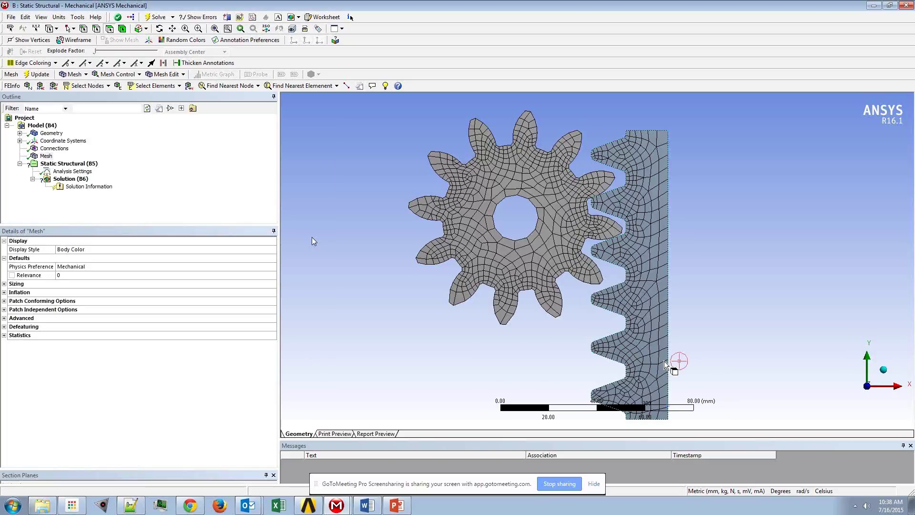
- Locate the label of node 300 on the rack's mesh
click(690, 390)
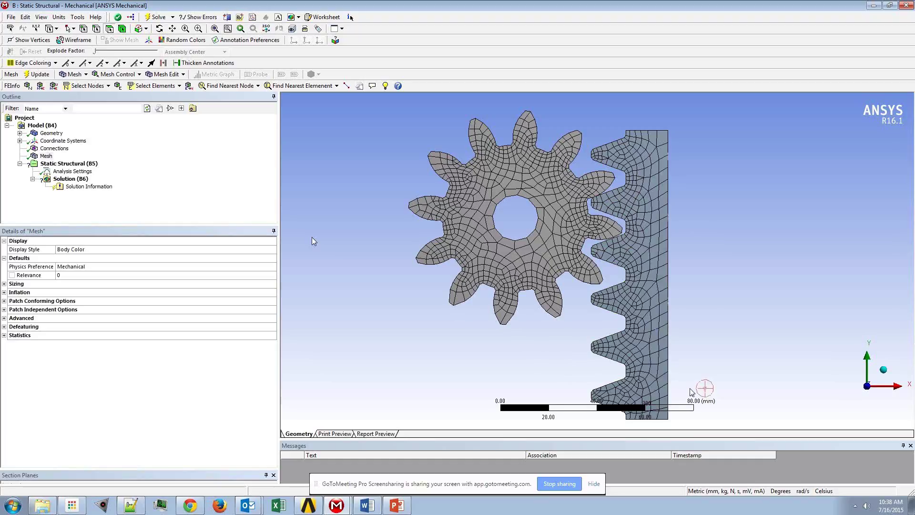
scroll(692, 392, down, 2)
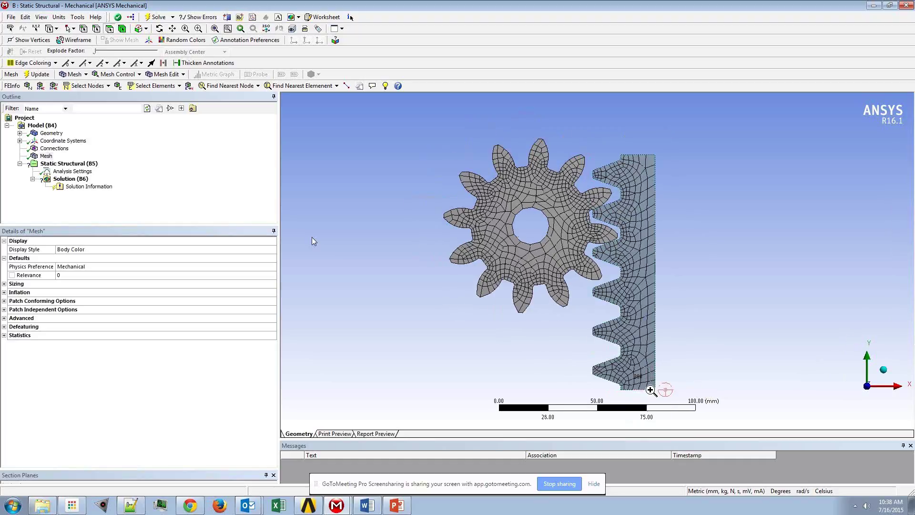
scroll(651, 390, up, 10)
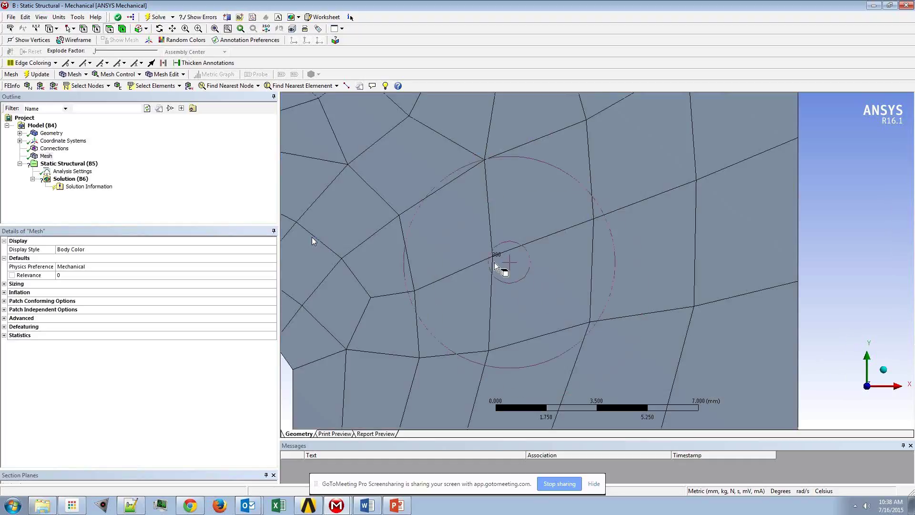
scroll(495, 265, down, 3)
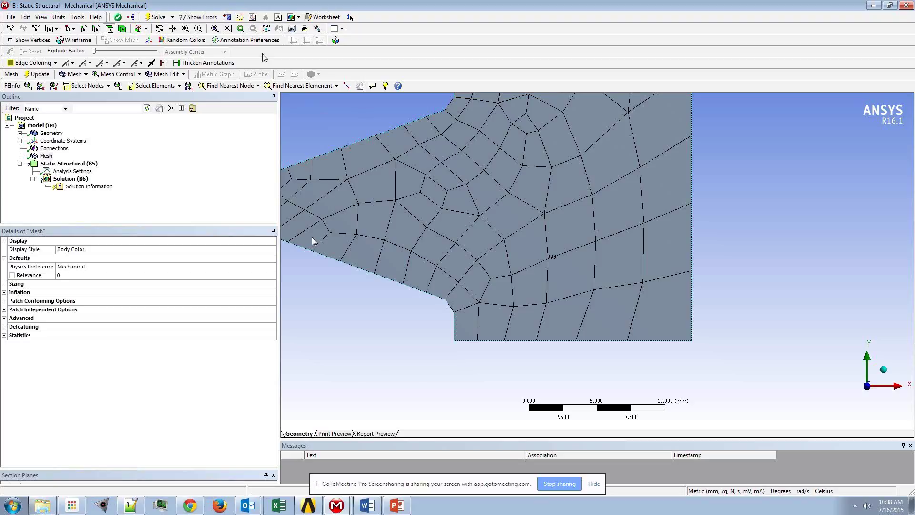
- Switch the mesh annotations from node numbers to element numbers, with minimum 400 and maximum 400
click(358, 316)
click(404, 333)
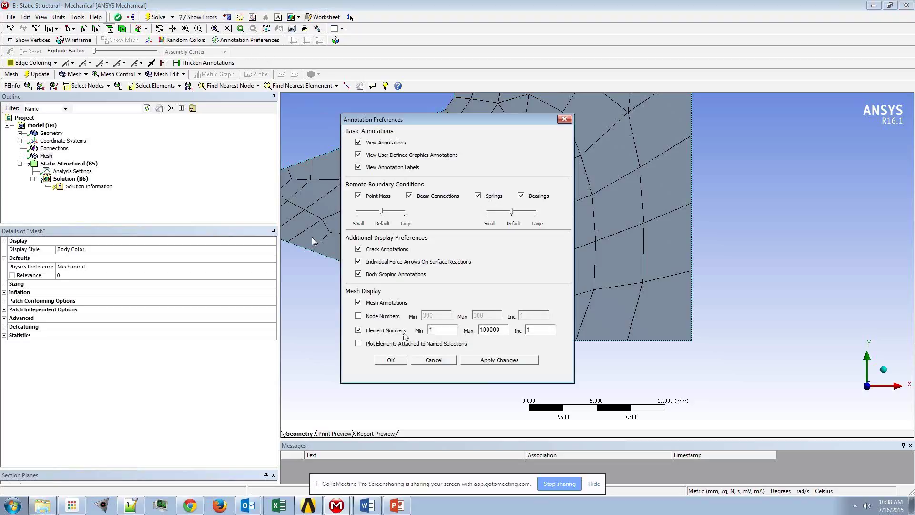
drag(438, 329, 414, 330)
text(400)
drag(501, 328, 480, 331)
text(400)
double_click(527, 329)
text(0)
click(502, 362)
click(382, 363)
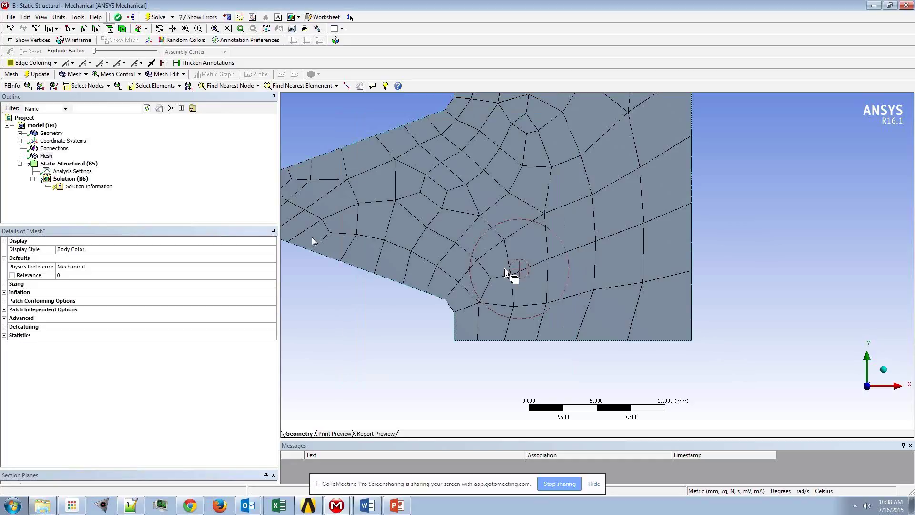
- Locate the label of element 400 on the rack's mesh and clear the body selection
click(568, 229)
scroll(568, 229, down, 5)
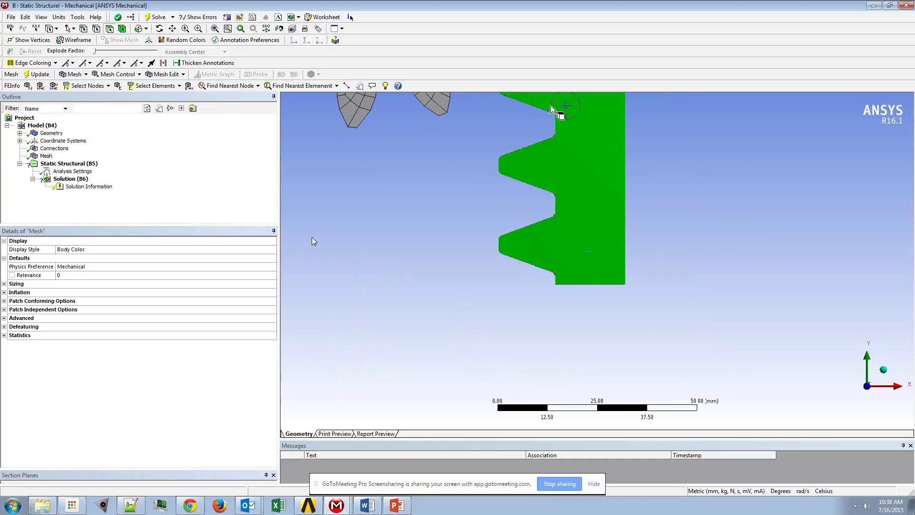
scroll(550, 104, up, 5)
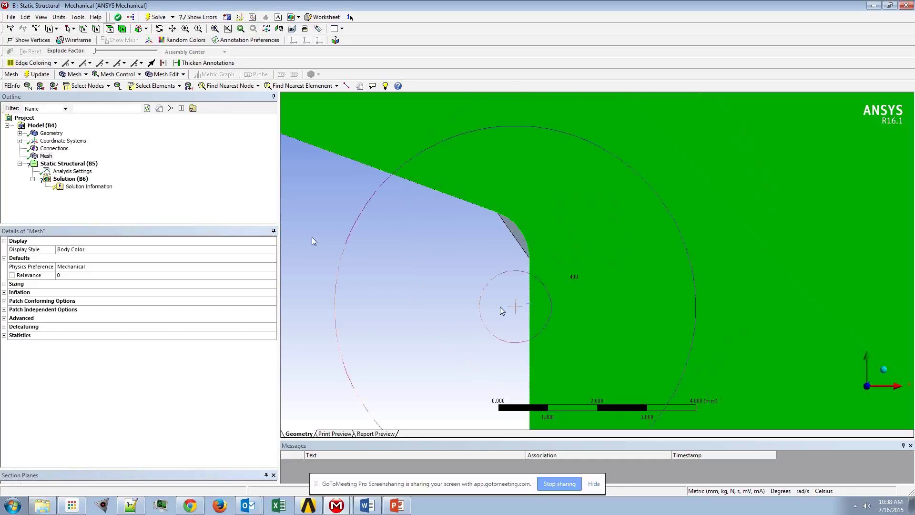
click(472, 312)
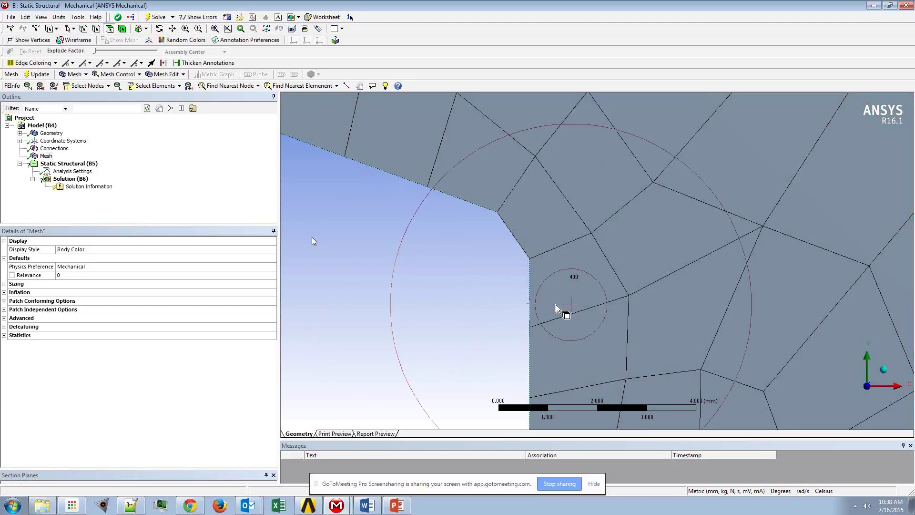
- Switch to the A : Static Structural Mechanical window and examine the element marked by Selection 2 among the part's ribs
click(872, 6)
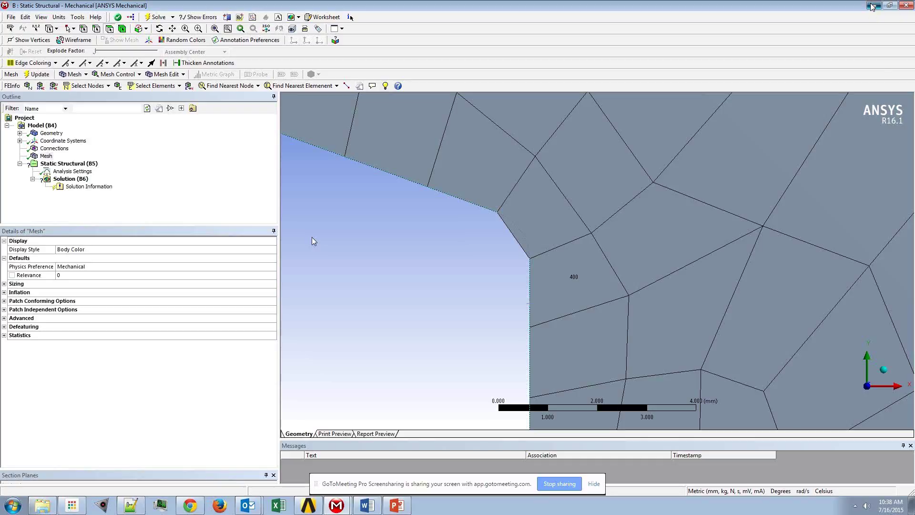
click(336, 505)
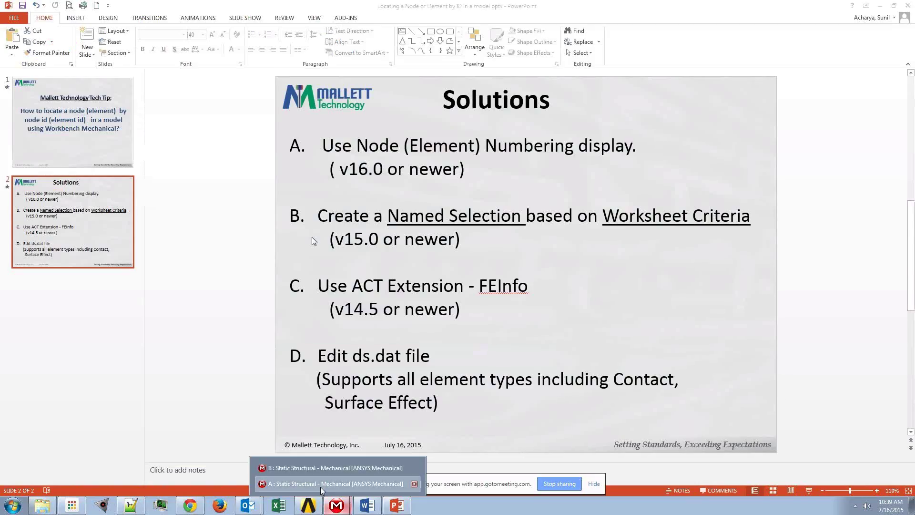
click(321, 487)
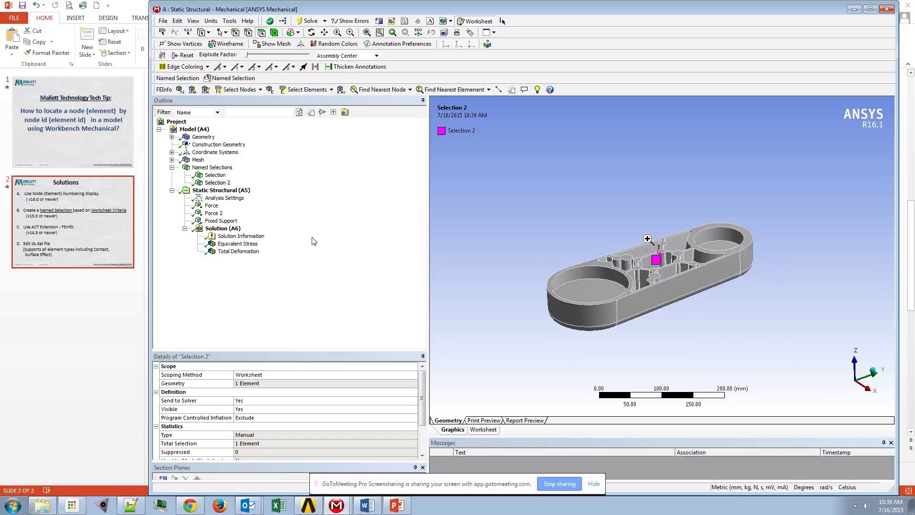
drag(647, 238, 674, 273)
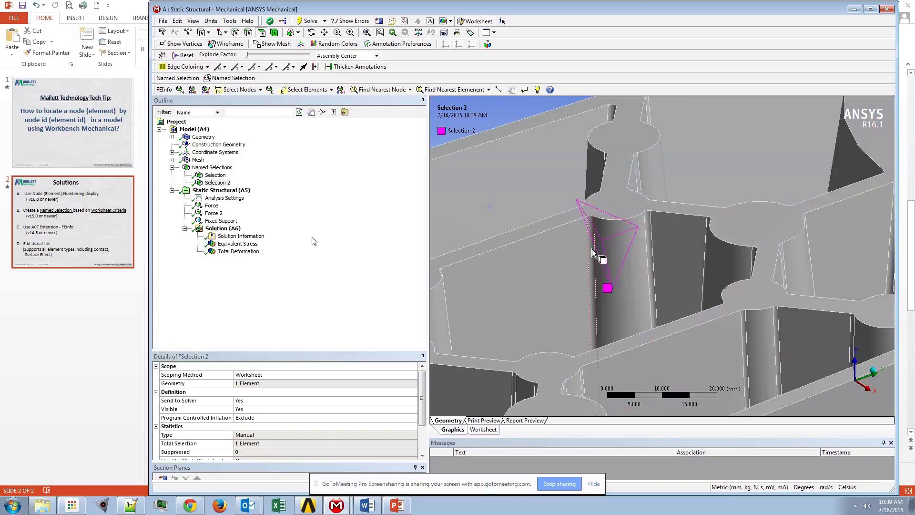
scroll(591, 249, down, 1)
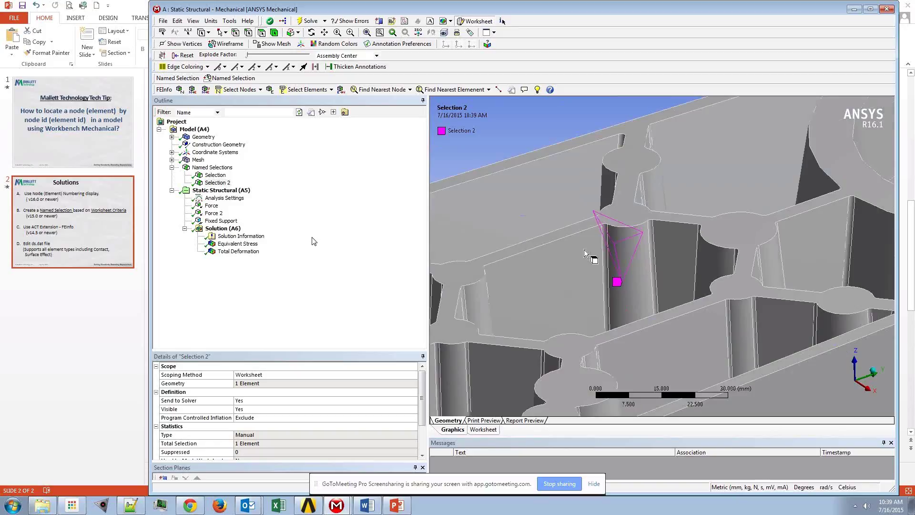
scroll(584, 249, down, 1)
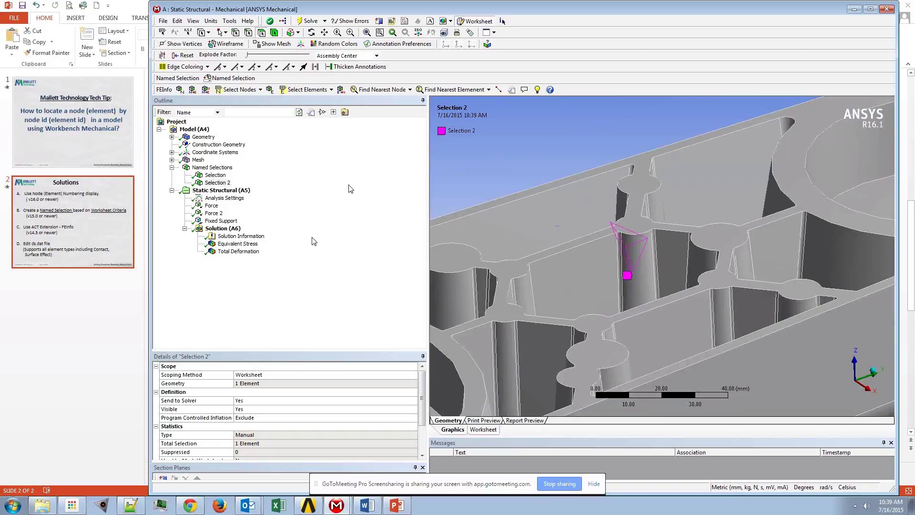
- Review the worksheet criterion of the named selection Selection and locate its node in the graphics view
click(212, 167)
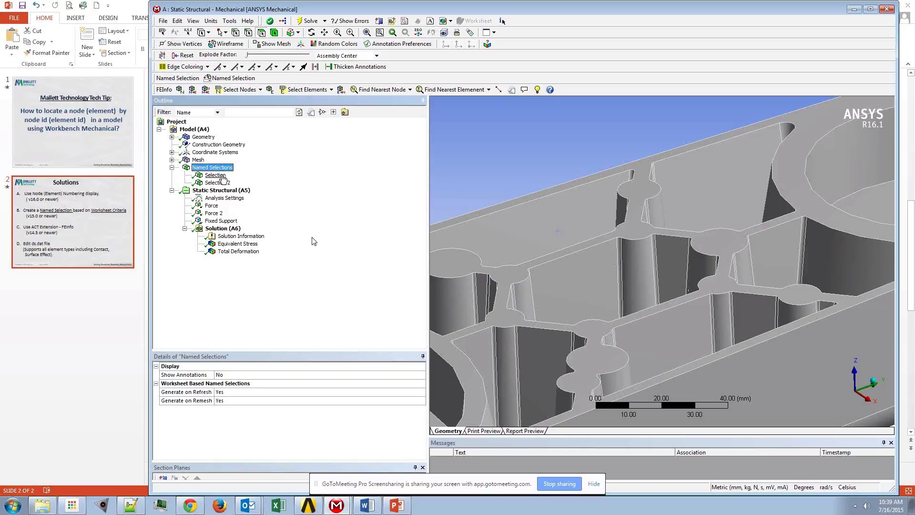
click(215, 175)
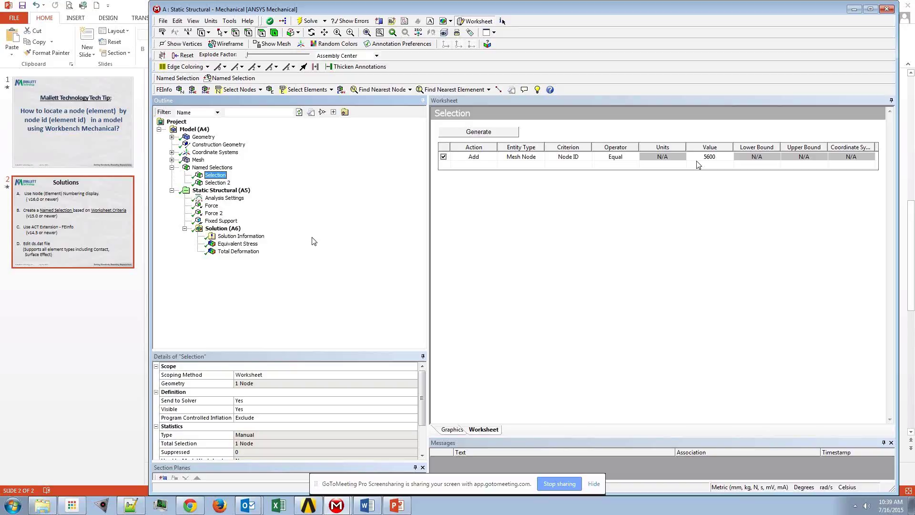
click(451, 429)
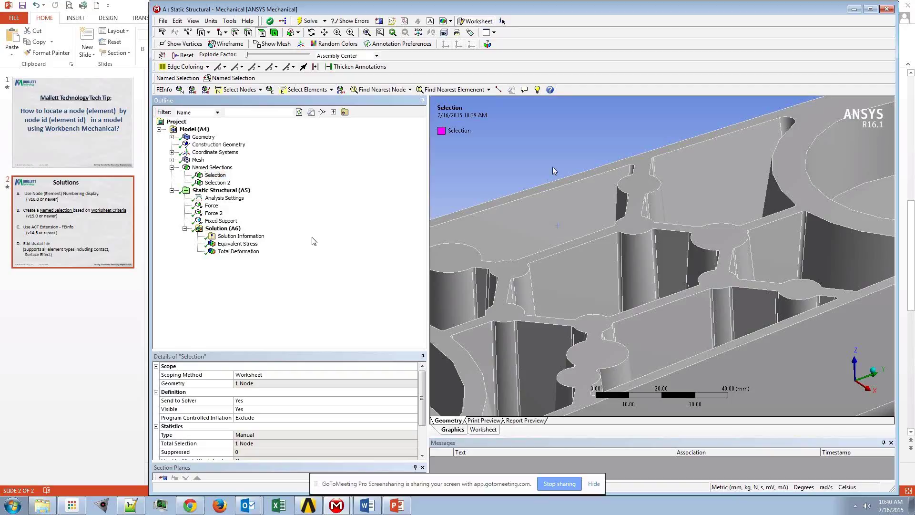
scroll(553, 167, down, 3)
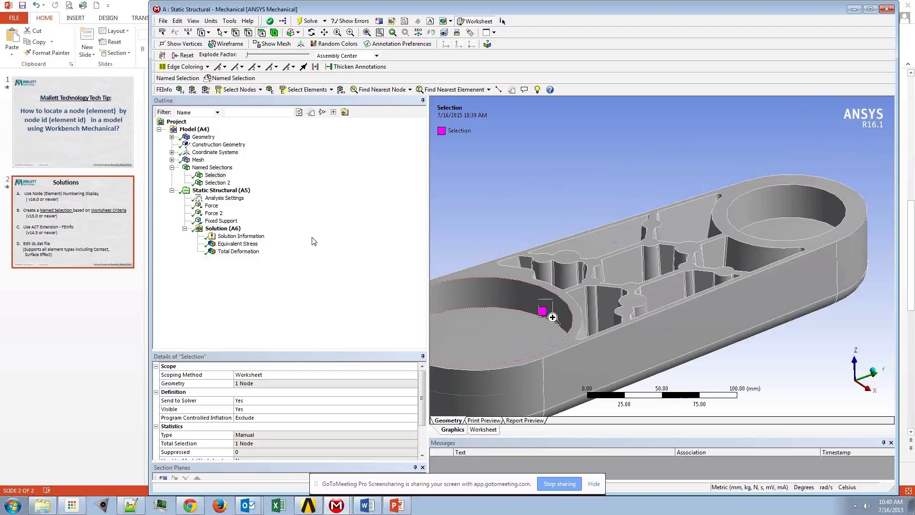
right_drag(538, 299, 552, 317)
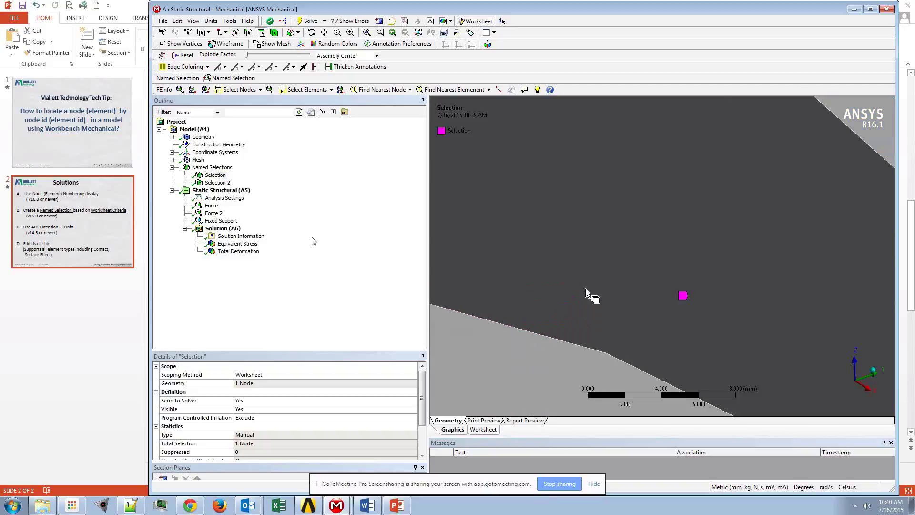
scroll(585, 289, down, 2)
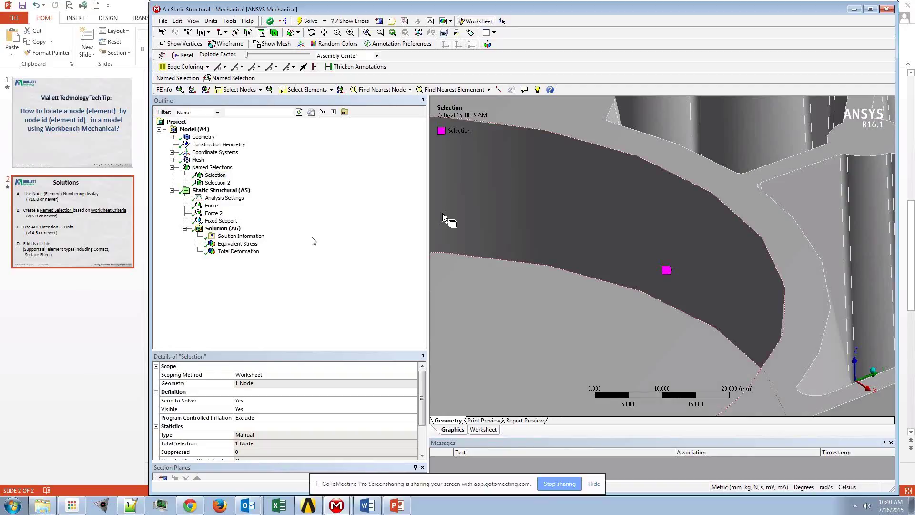
- Display the model in wireframe with its mesh shown and examine the mesh around the selected node
click(229, 44)
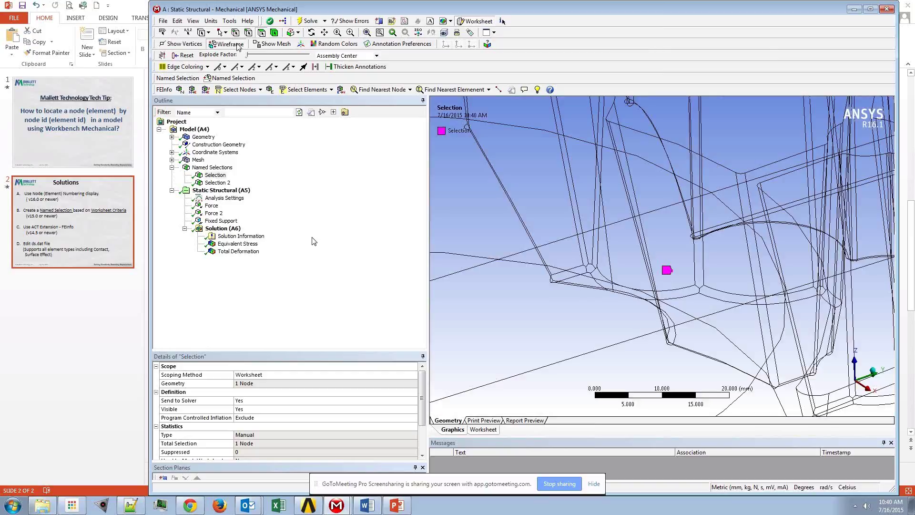
click(271, 44)
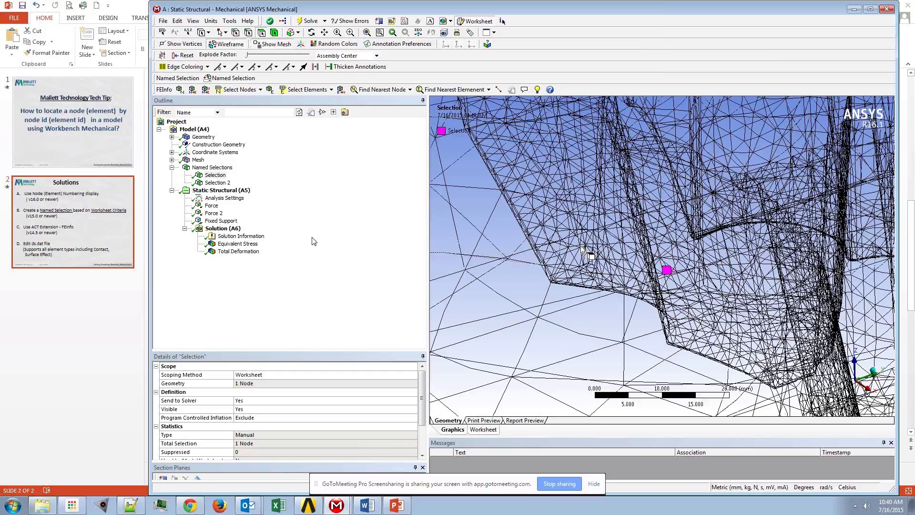
scroll(654, 260, up, 5)
scroll(613, 233, down, 2)
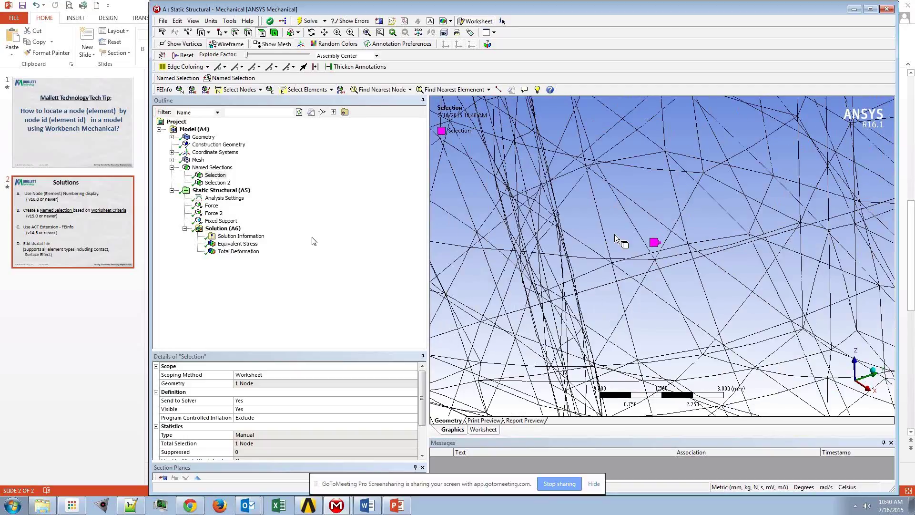
scroll(614, 233, down, 2)
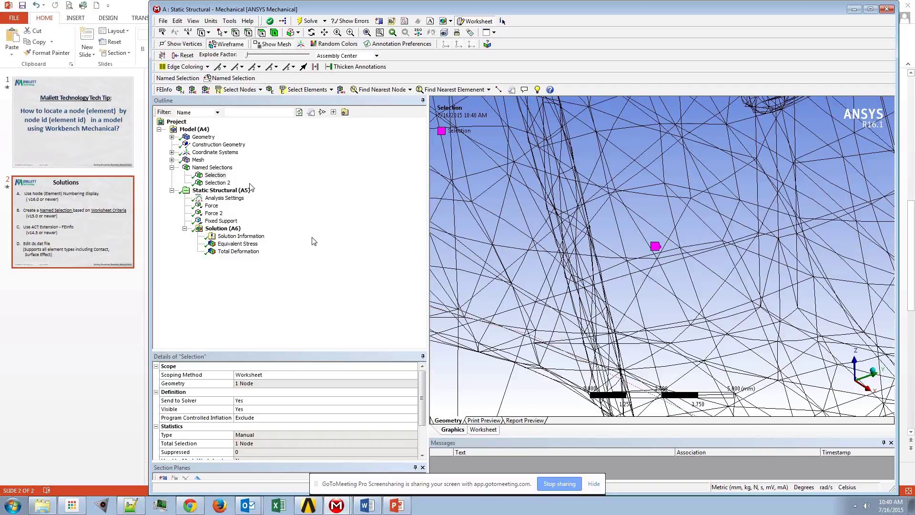
- Rename the named selection Selection to node5600
right_click(213, 175)
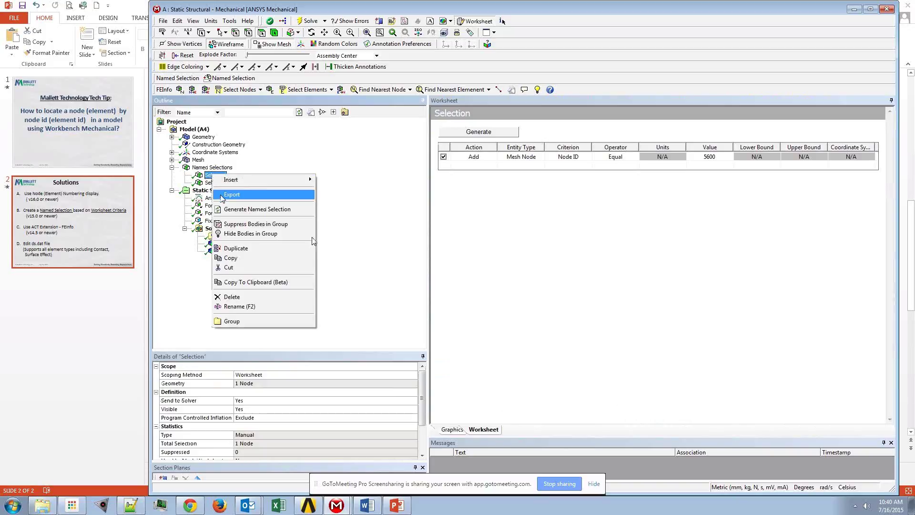
click(256, 282)
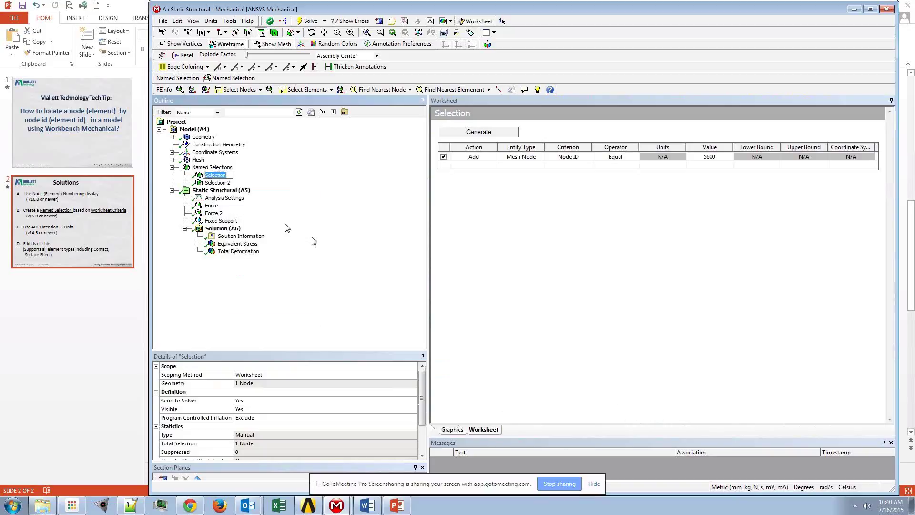
text(node5600)
key(Return)
- Review the worksheet criterion of Selection 2 and locate its element in the wireframe mesh
click(228, 183)
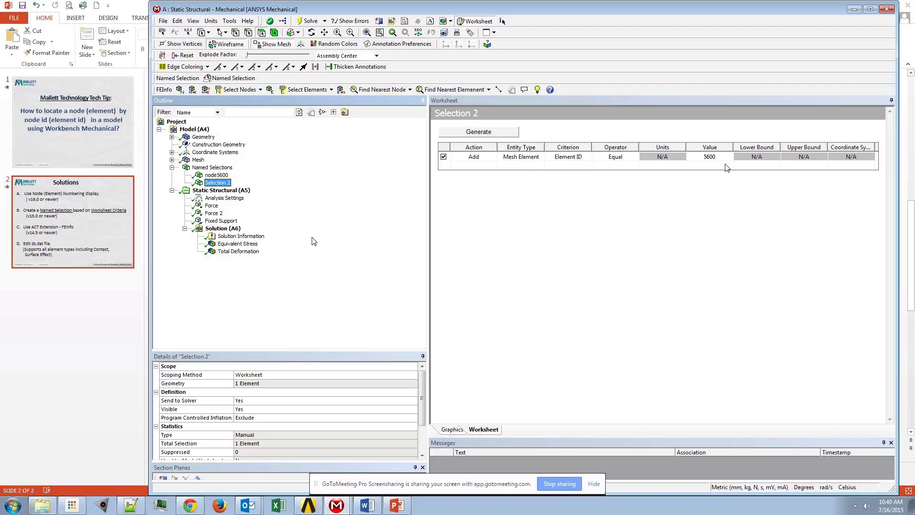
click(451, 429)
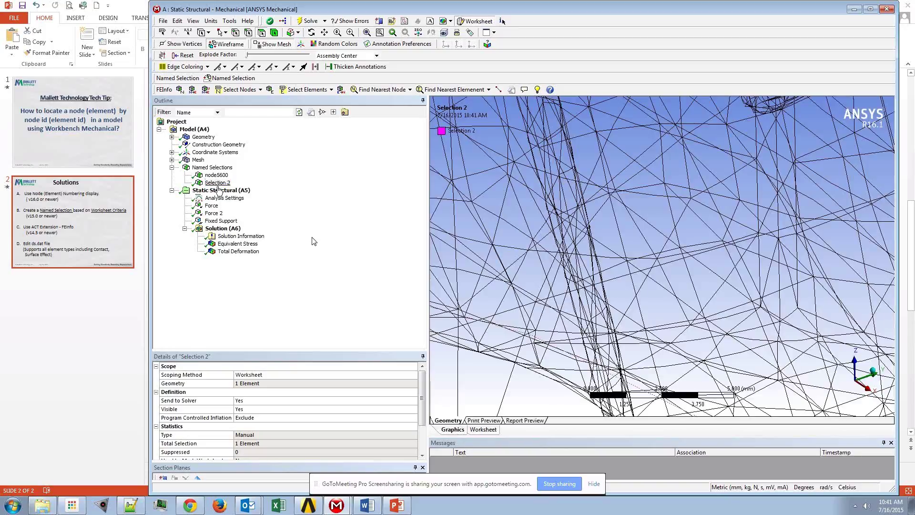
drag(218, 183, 631, 248)
scroll(632, 248, down, 2)
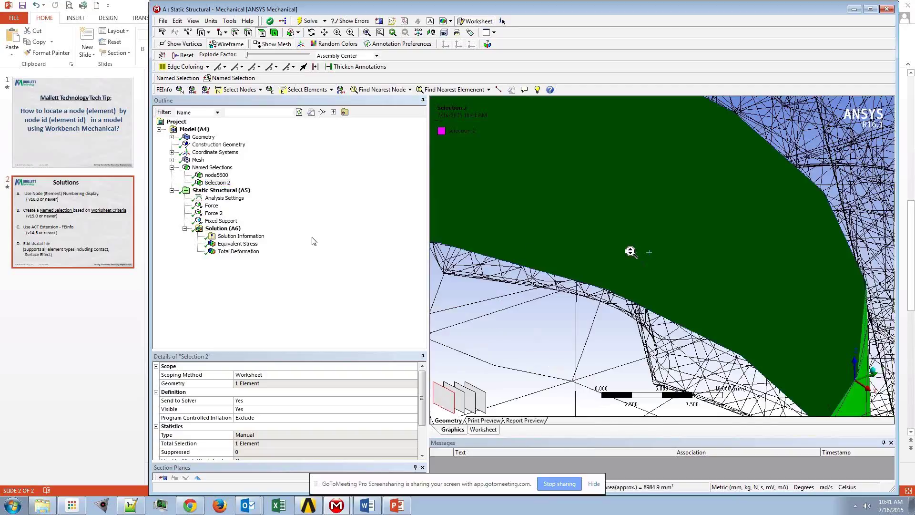
scroll(632, 251, down, 4)
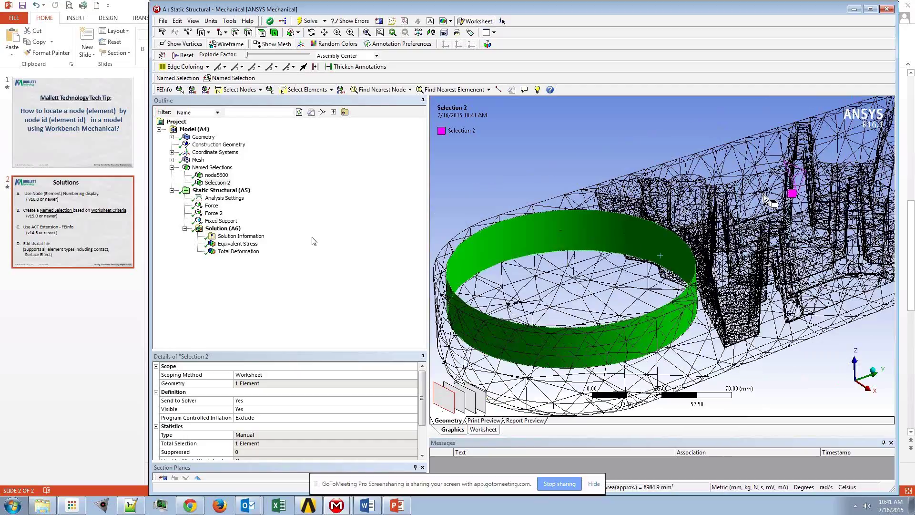
- Examine the highlighted element of Selection 2 and its surrounding wireframe mesh at close range
drag(803, 189, 825, 203)
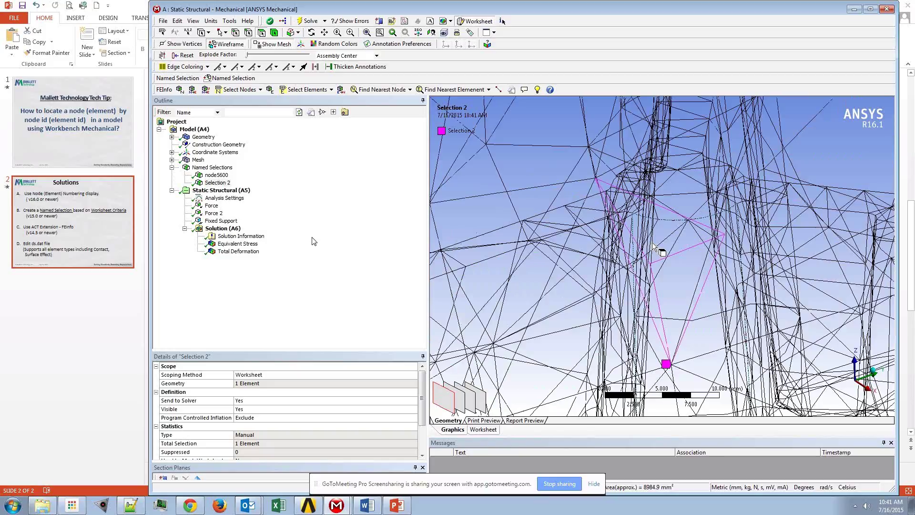
scroll(652, 242, down, 2)
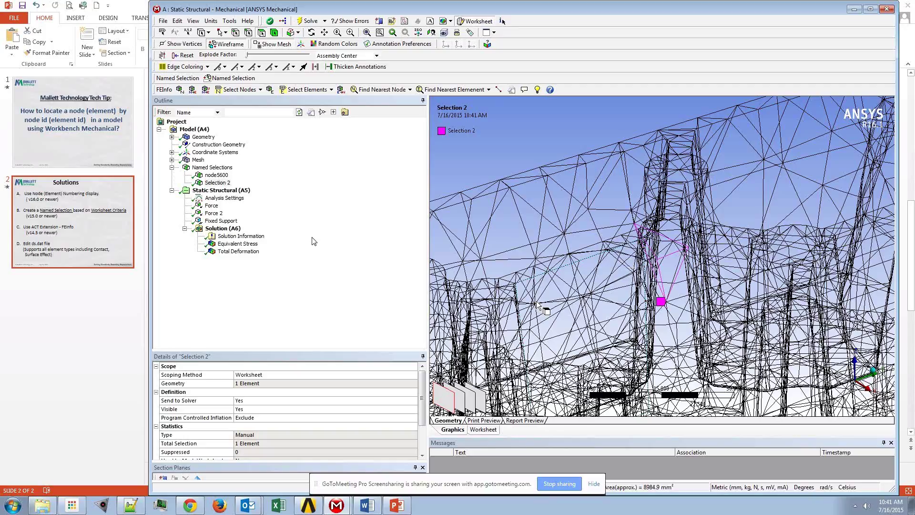
- Switch to the Pathplot-techtip Workbench project and check in the Extensions Manager that the FEInfo extension is loaded
mouse_move(313, 506)
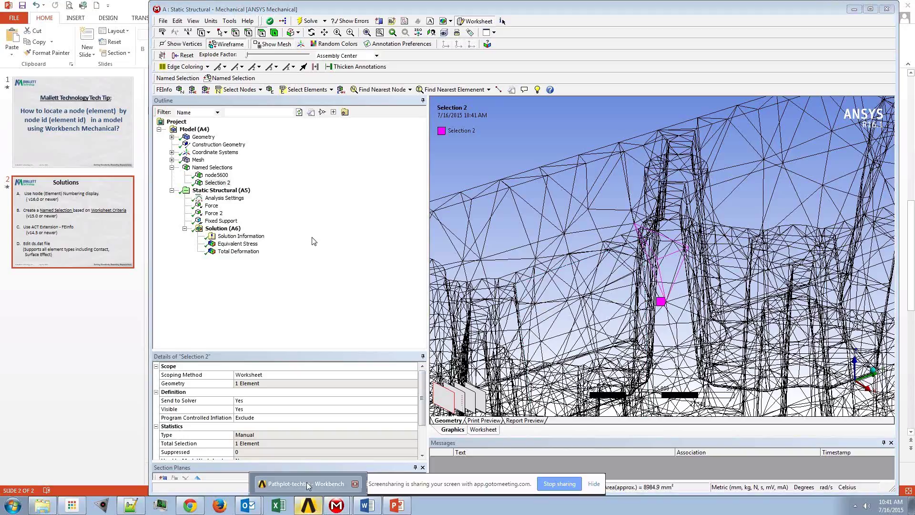
click(307, 483)
click(98, 17)
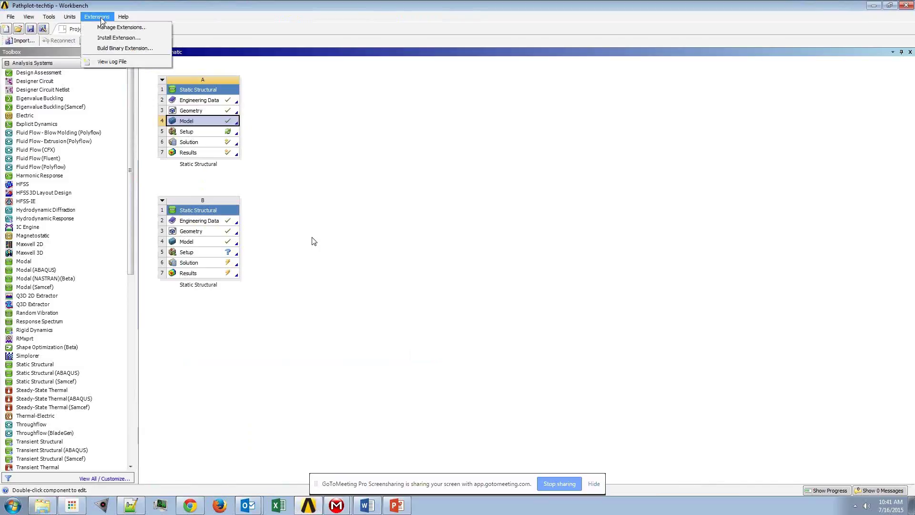
click(121, 27)
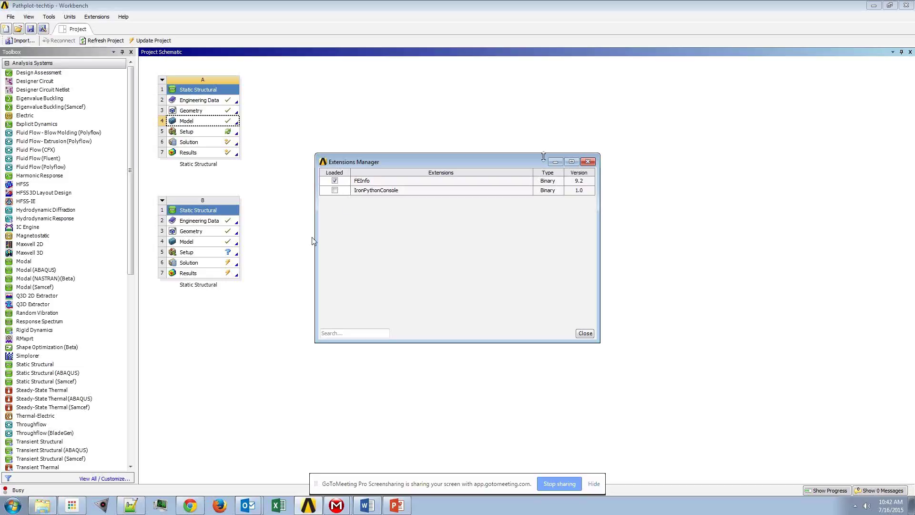
click(590, 162)
- Switch to the Mechanical window of Static Structural system B
mouse_move(350, 508)
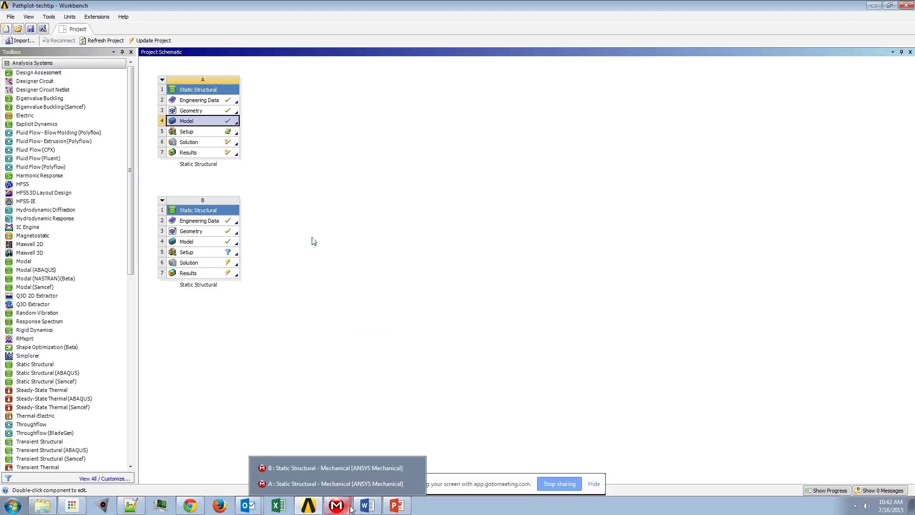
click(327, 463)
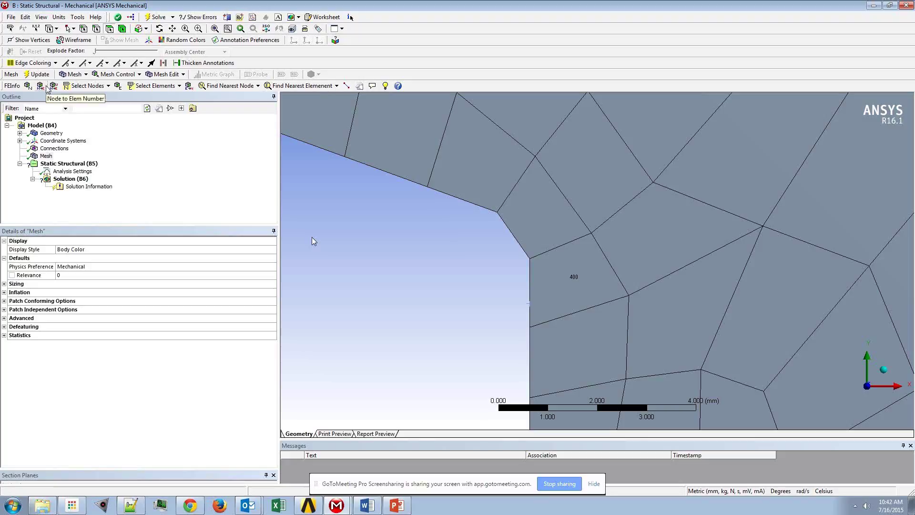
click(103, 86)
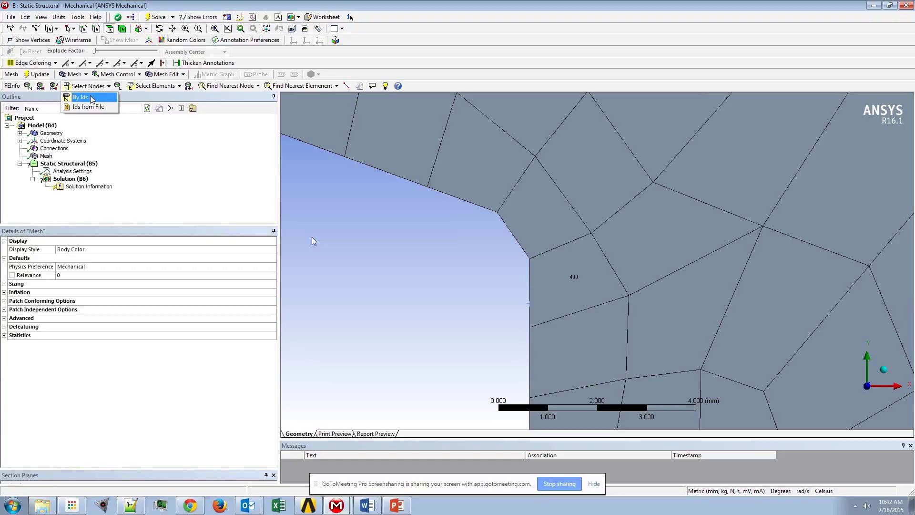
click(91, 99)
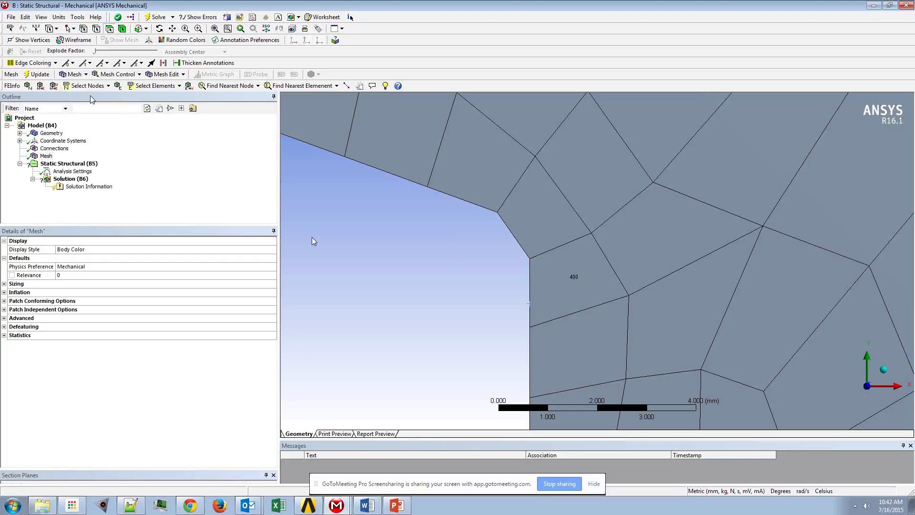
drag(119, 57, 220, 147)
click(108, 86)
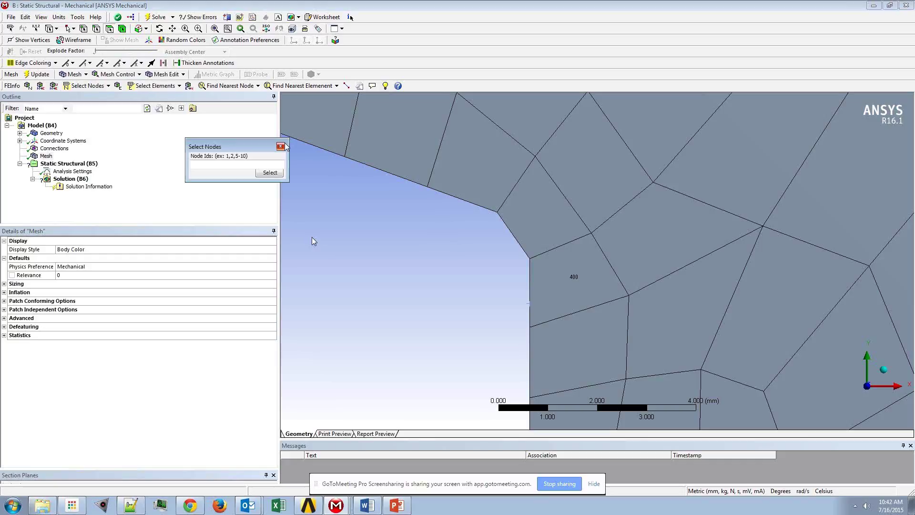
click(281, 146)
- Select node 400 by its ID with the FEInfo node selection tool
click(108, 86)
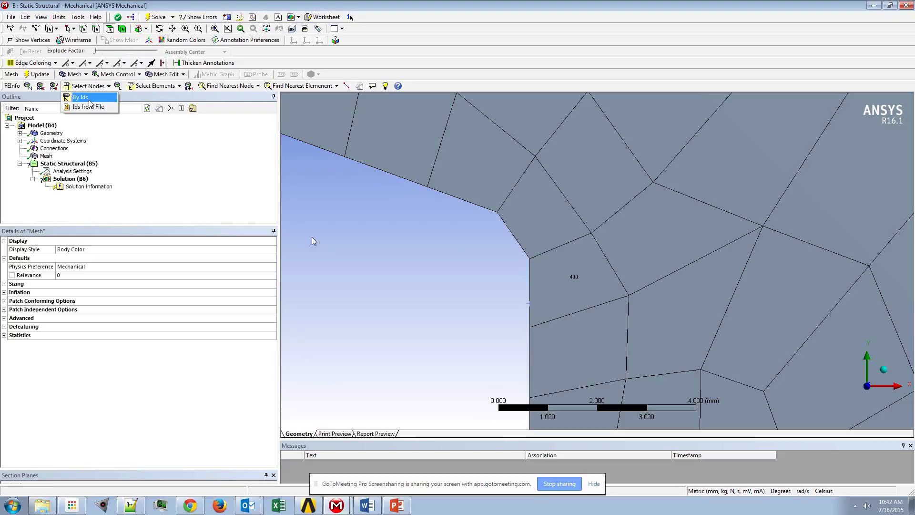
click(90, 98)
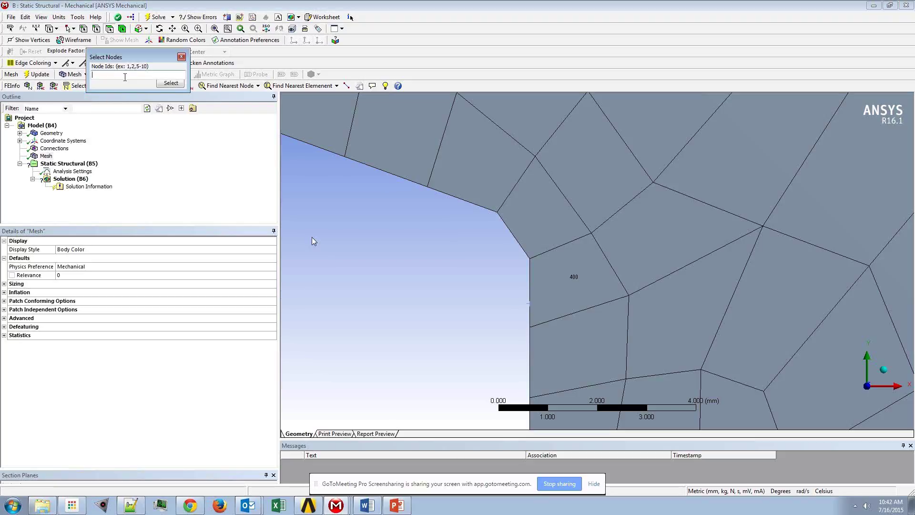
text(400)
click(167, 85)
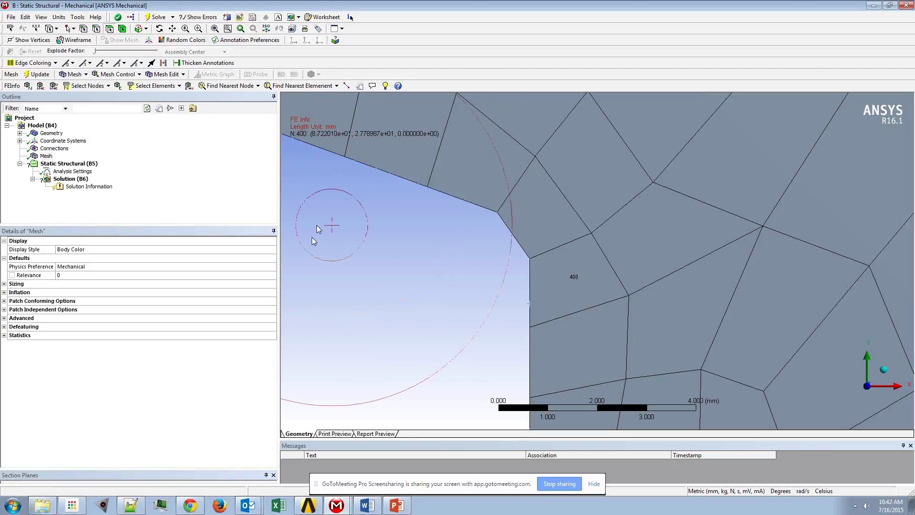
- Locate the N:400 marker on the rack's tooth mesh and examine the node up close
scroll(319, 229, down, 2)
scroll(318, 229, down, 2)
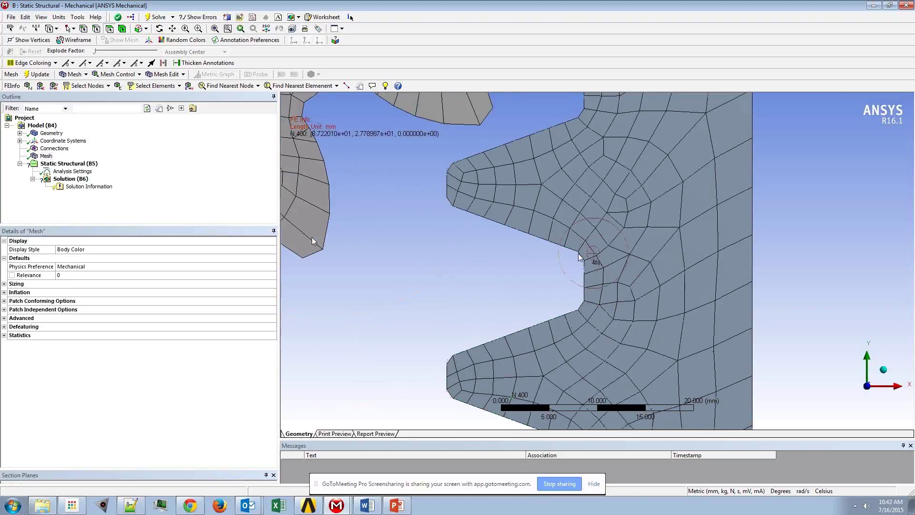
scroll(579, 256, up, 5)
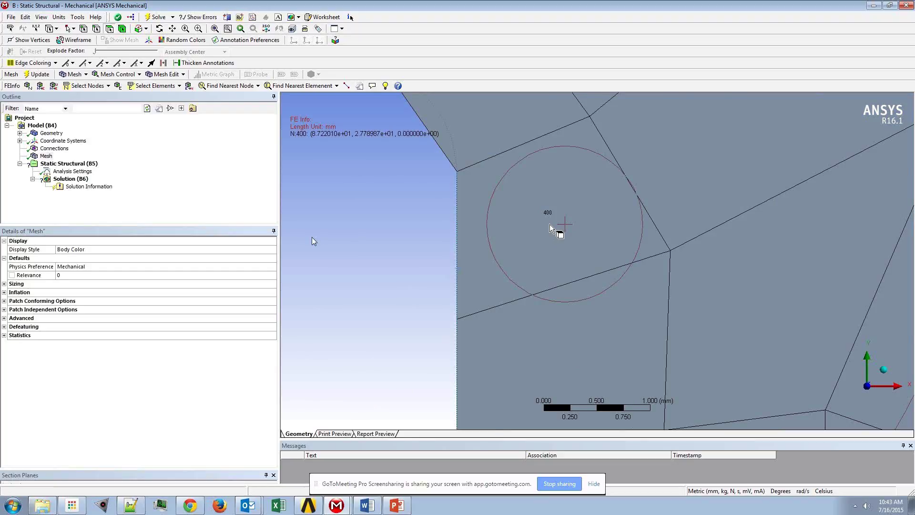
scroll(550, 224, down, 1)
scroll(595, 255, down, 2)
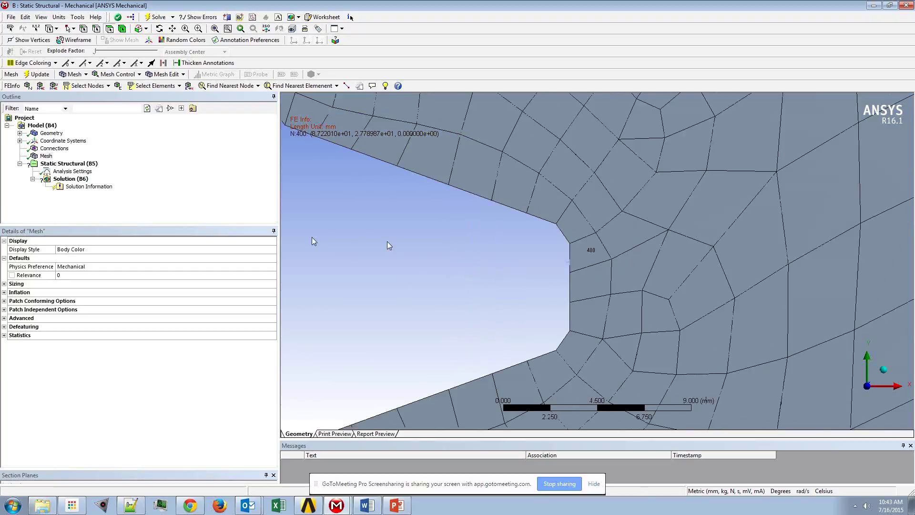
scroll(389, 245, down, 1)
scroll(387, 246, down, 1)
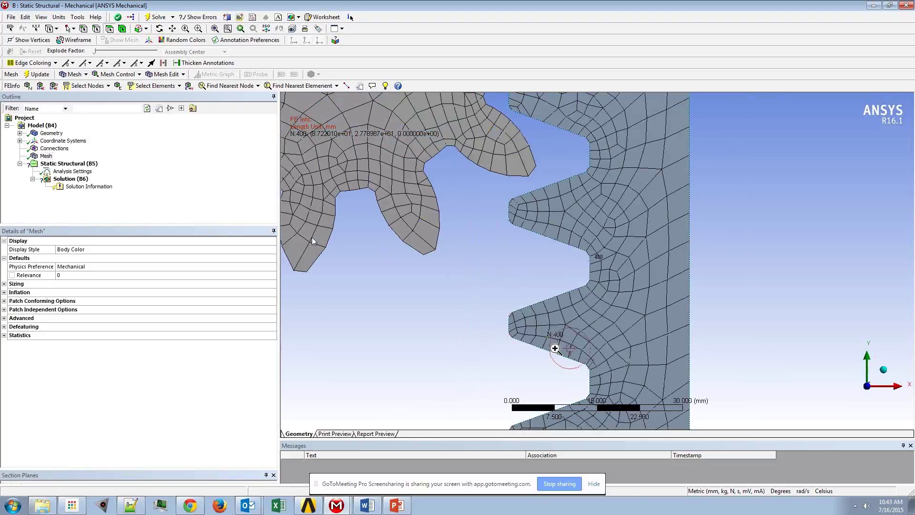
scroll(555, 348, up, 5)
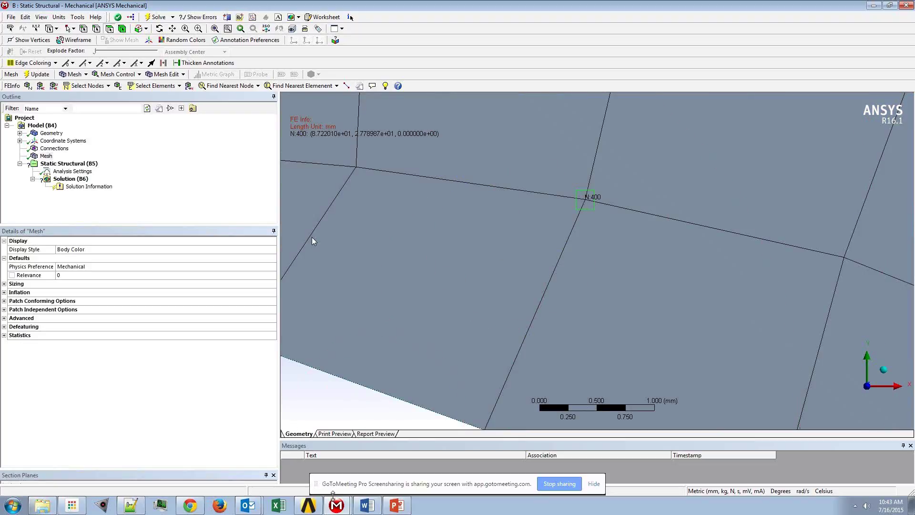
click(179, 86)
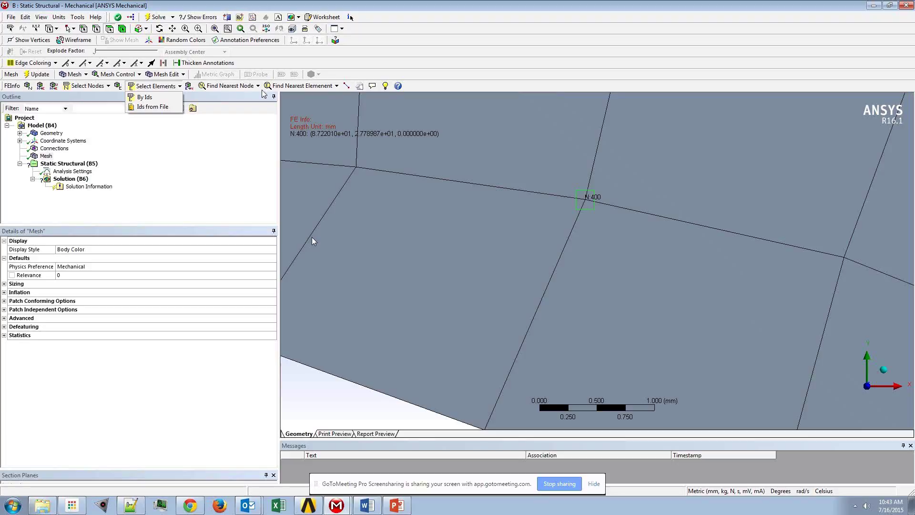
click(346, 86)
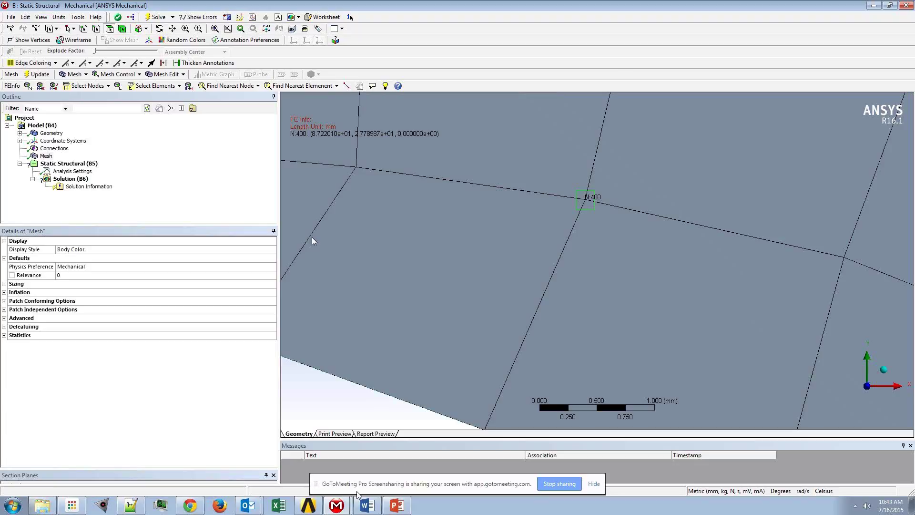
- Switch to the Mechanical window of Static Structural system A and maximize it
mouse_move(345, 508)
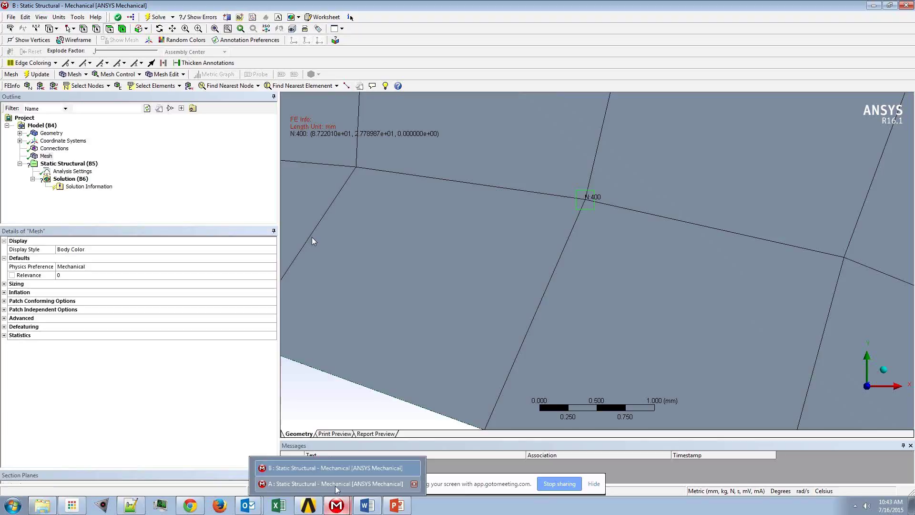
click(336, 484)
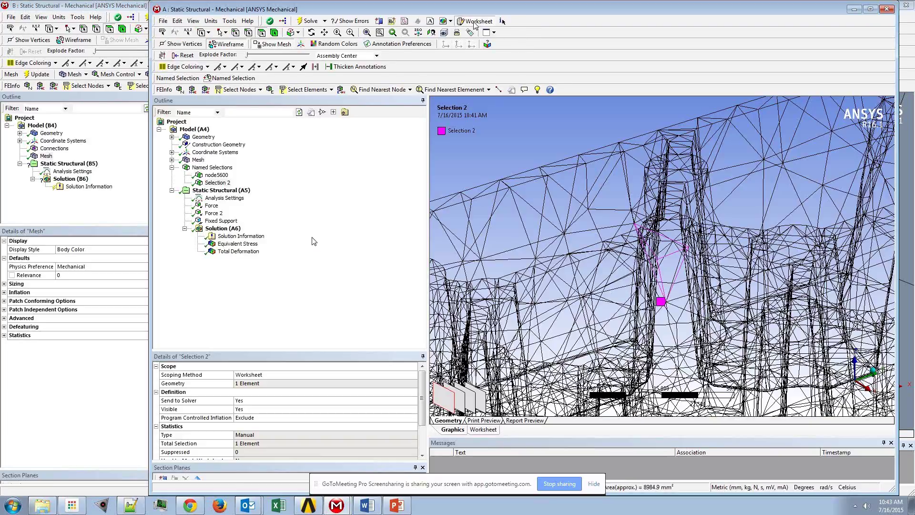
drag(473, 9, 379, 9)
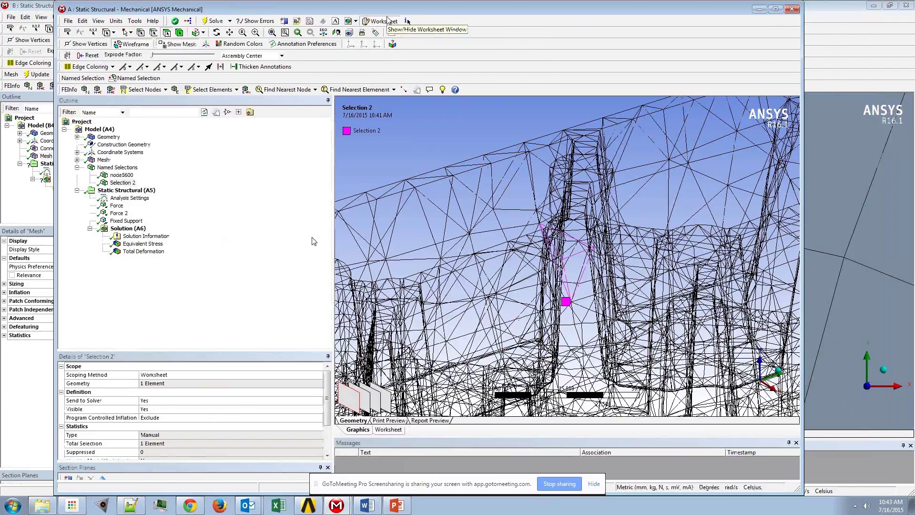
click(775, 9)
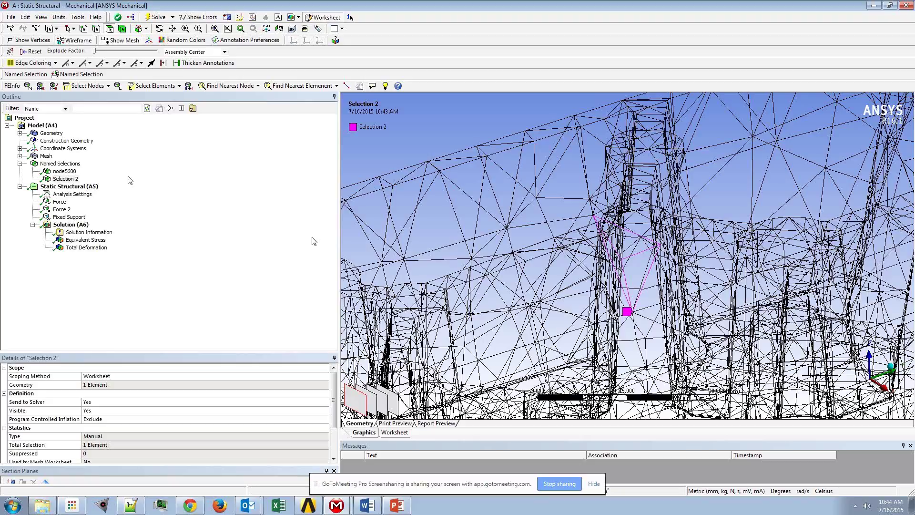
- Open the solver files directory of Static Structural (A5) and open ds.dat in Notepad++
right_click(97, 187)
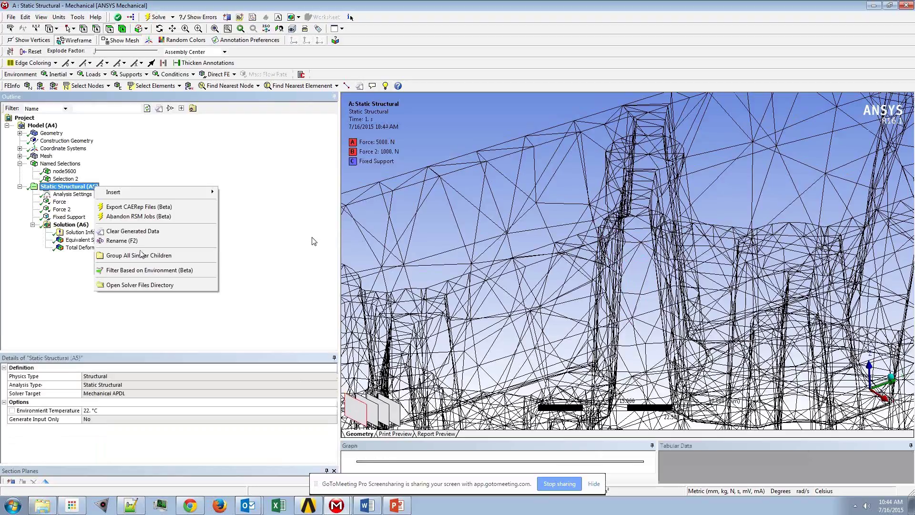
click(145, 285)
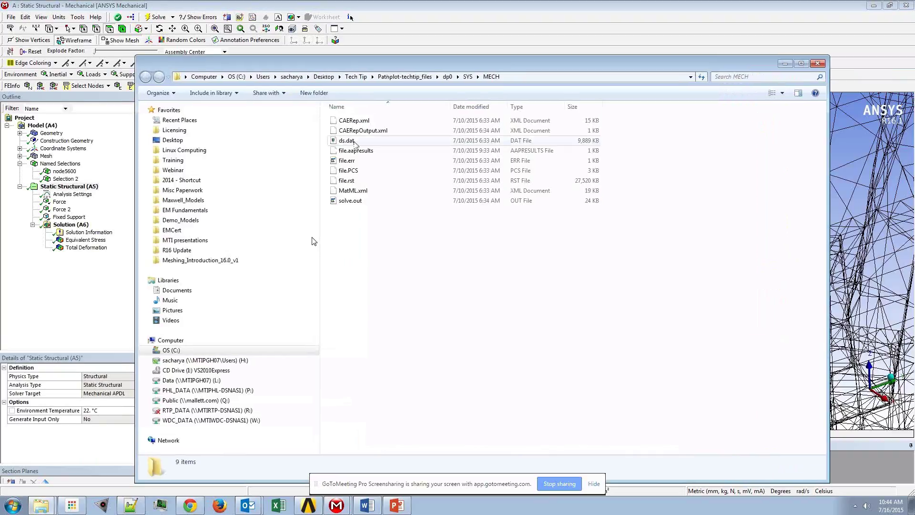
right_click(354, 142)
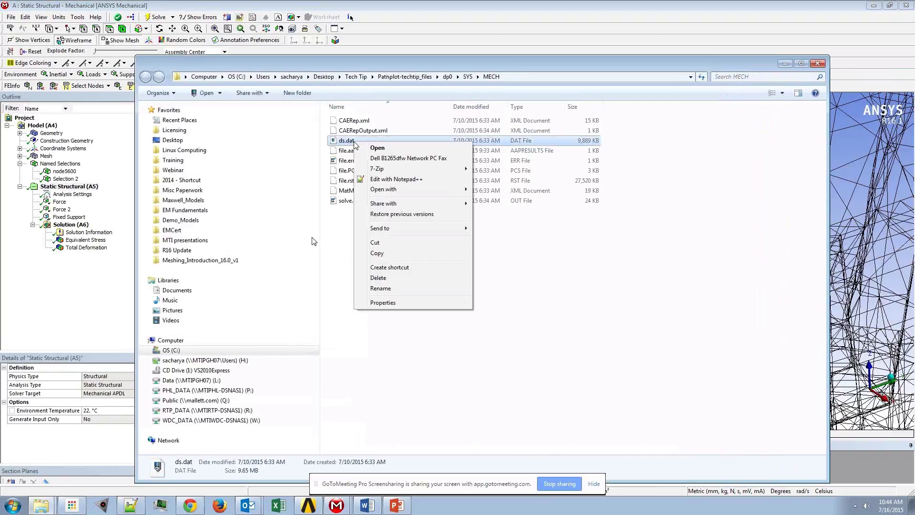
click(390, 179)
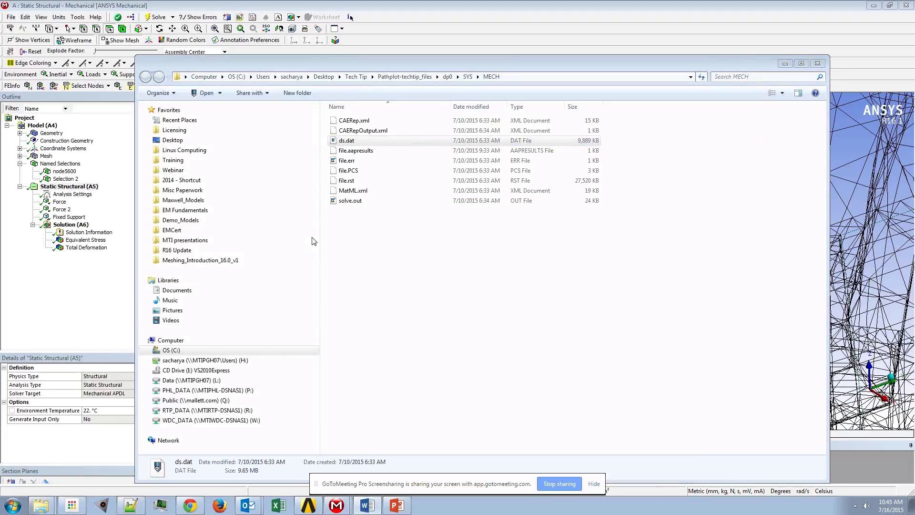
click(312, 238)
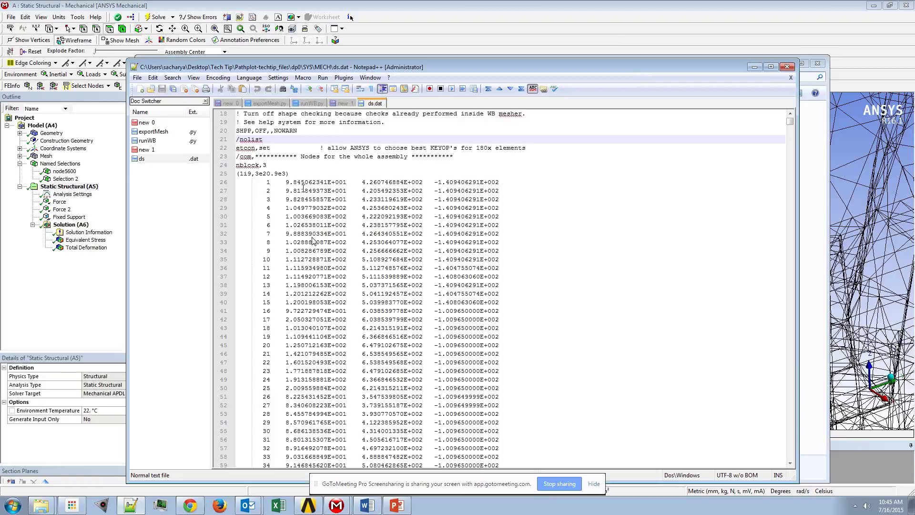
- Examine the node coordinates and element connectivity listed in ds.dat, and minimize the file's window
scroll(313, 241, down, 17)
scroll(313, 241, down, 7)
drag(789, 122, 792, 279)
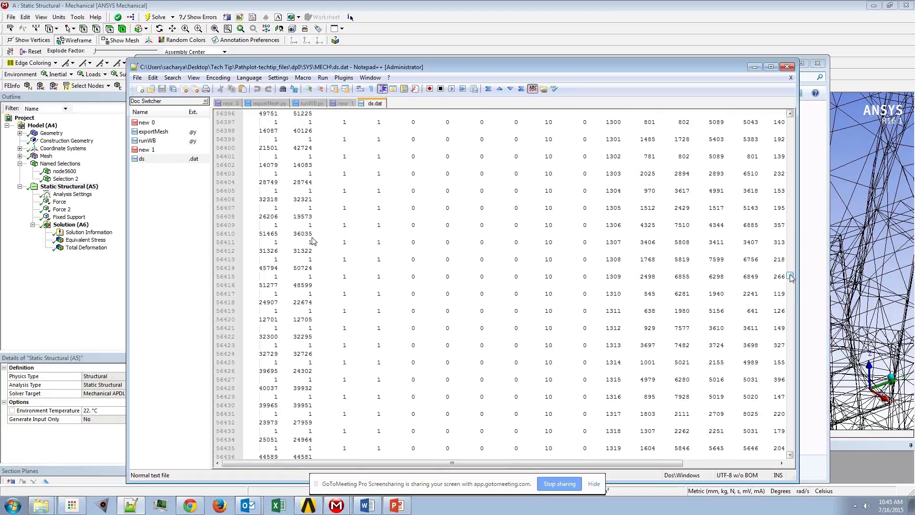
click(755, 67)
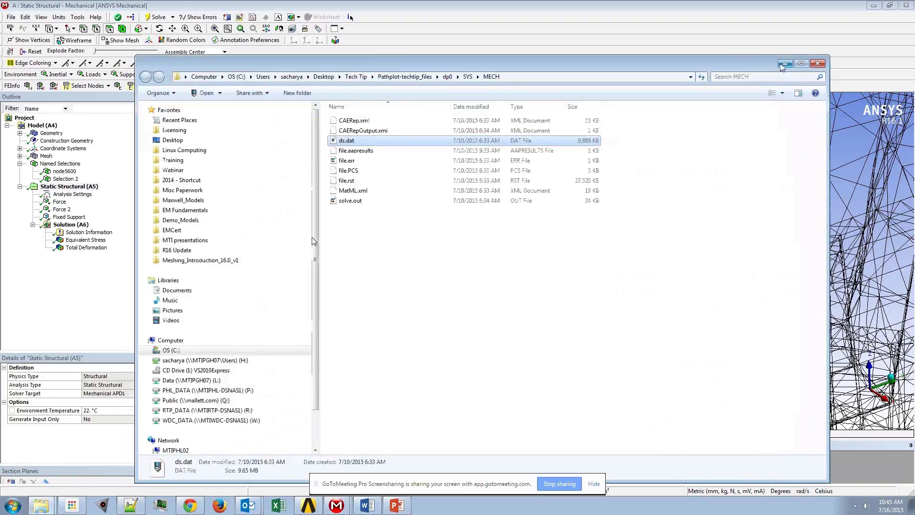